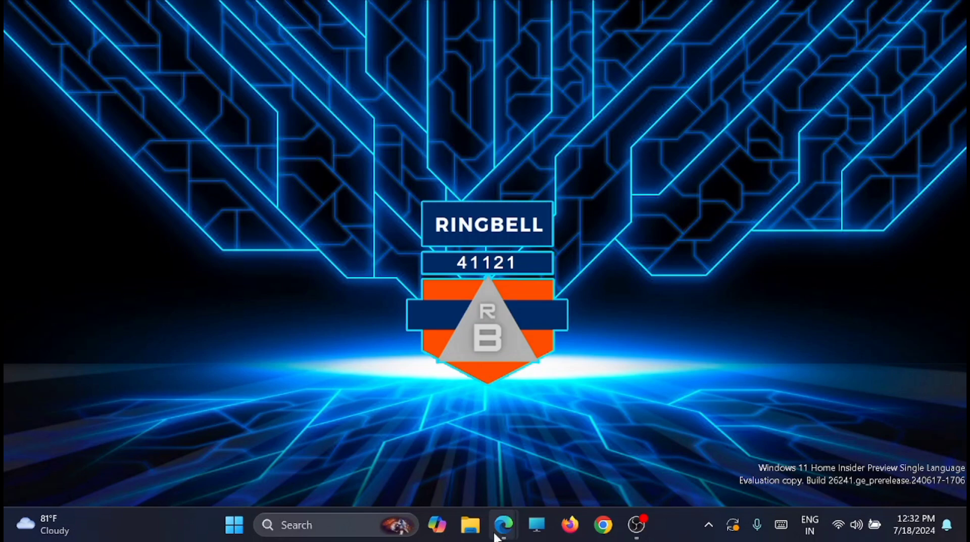
Step: Switch to Microsoft Edge, search Google for glary utilities, and download the free Glary Utilities 6 setup from glarysoft.com
mouse_move(503, 524)
click(572, 445)
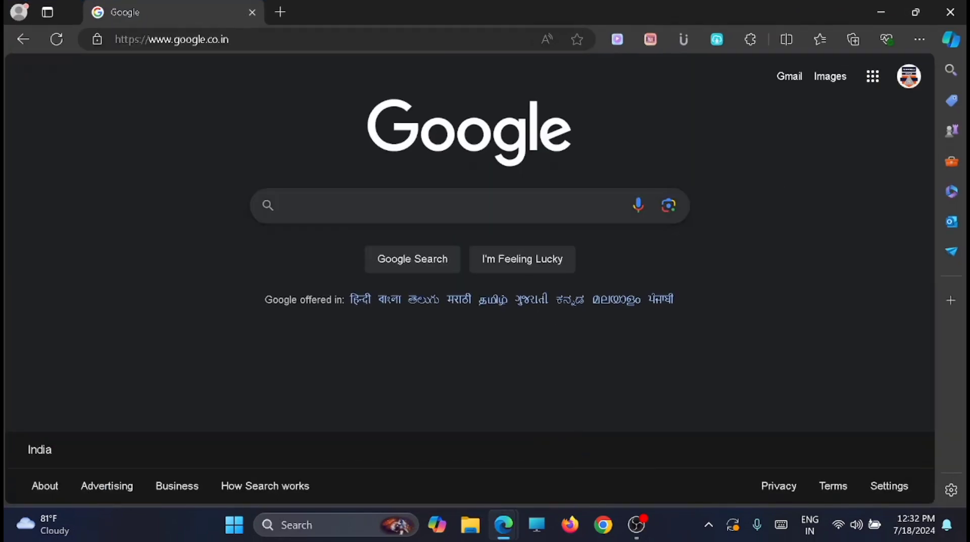
click(501, 204)
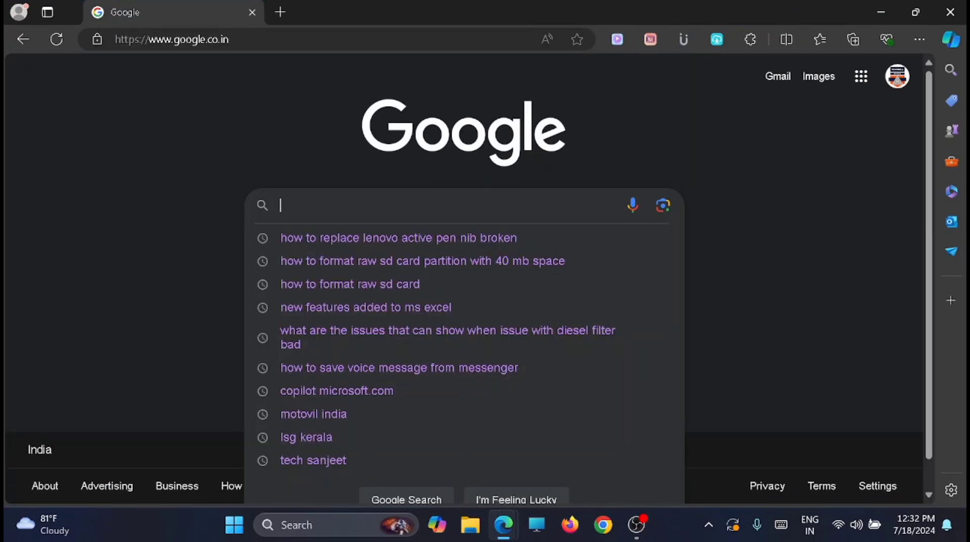
text(glary)
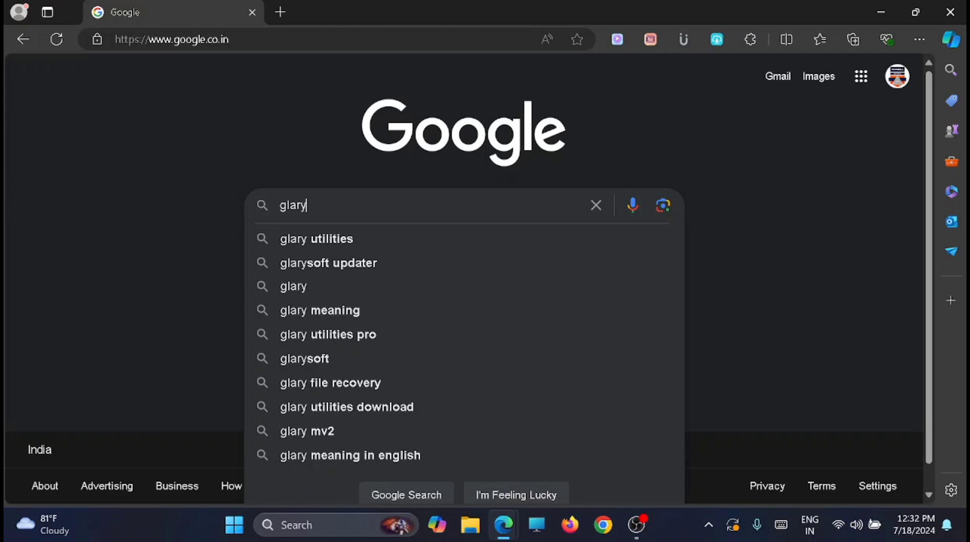
click(374, 238)
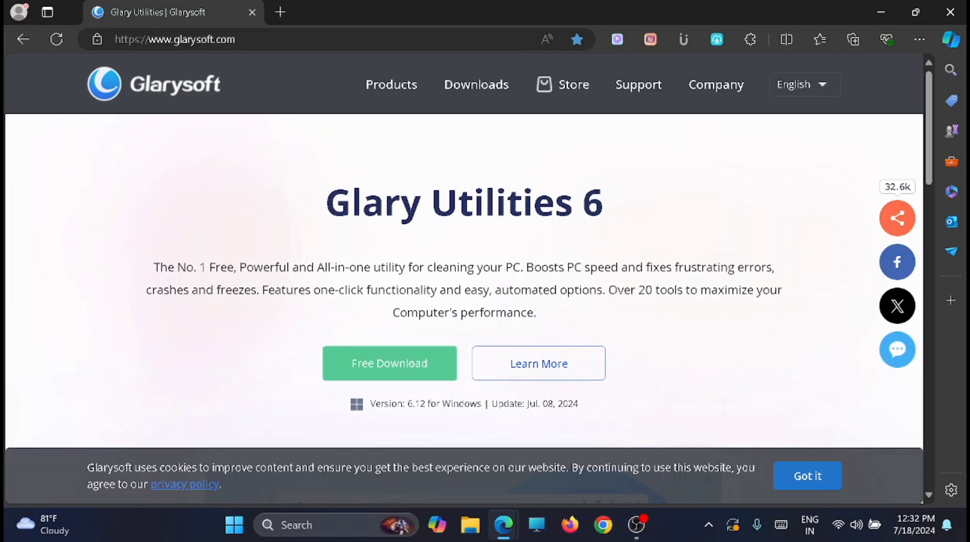
click(401, 368)
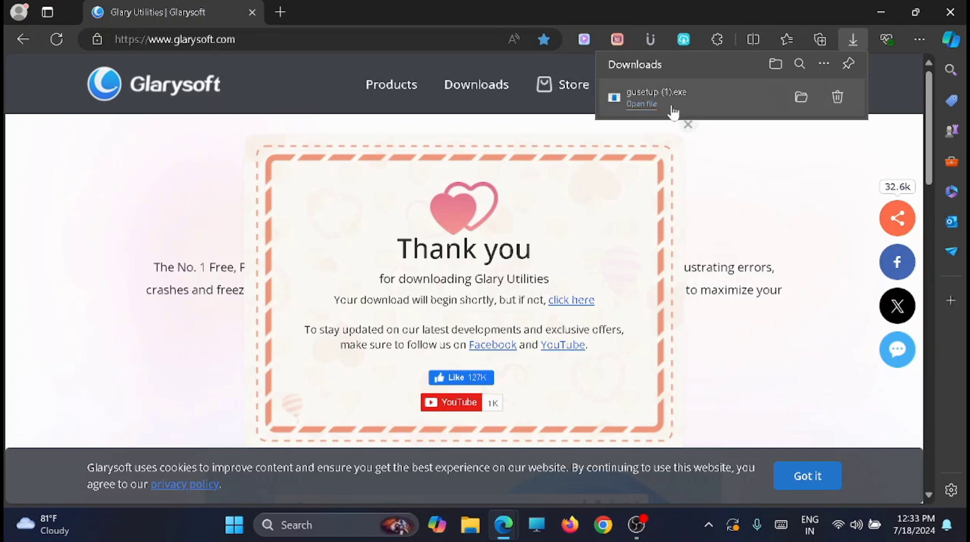
Step: Run gusetup (1).exe and install Glary Utilities 6.12 with the default options, finishing with the program launched and the release notes skipped
click(674, 110)
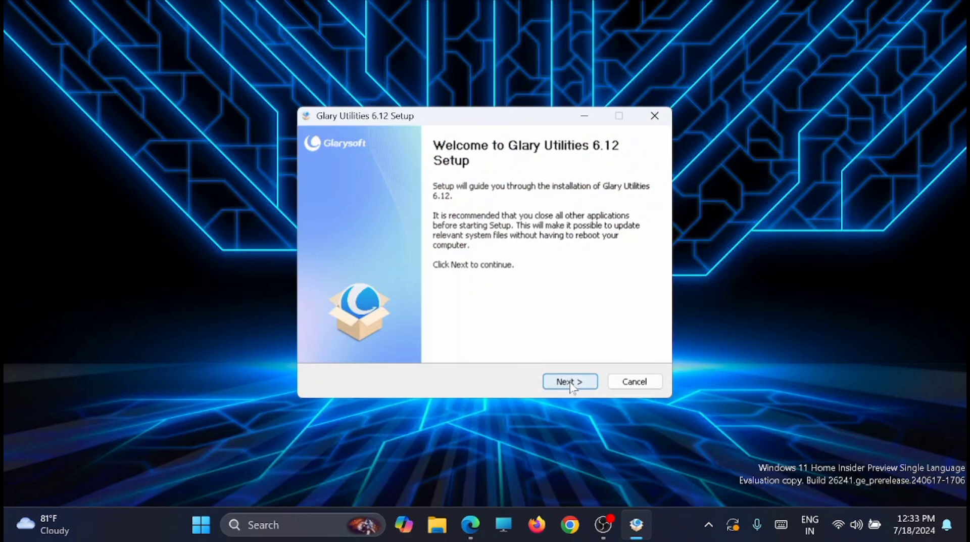
click(566, 382)
click(565, 382)
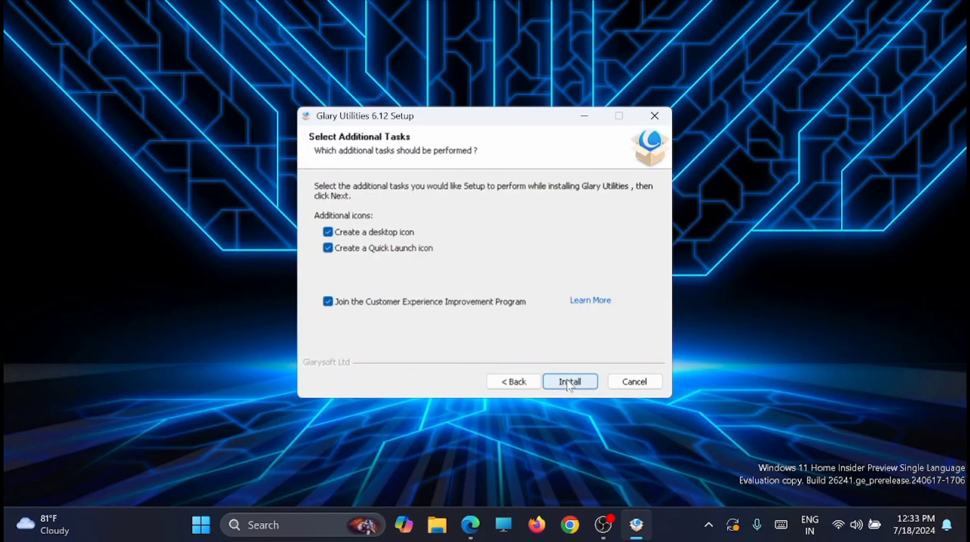
click(569, 382)
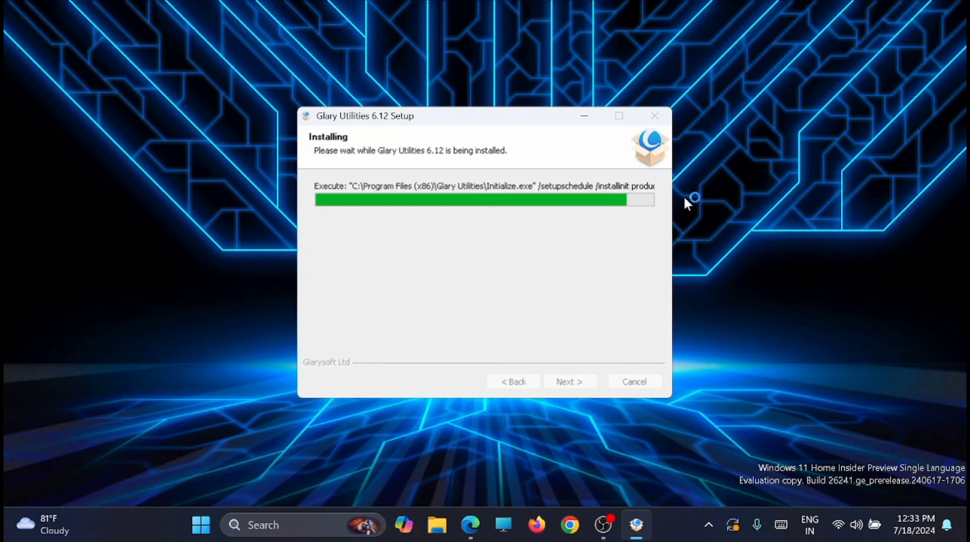
click(438, 266)
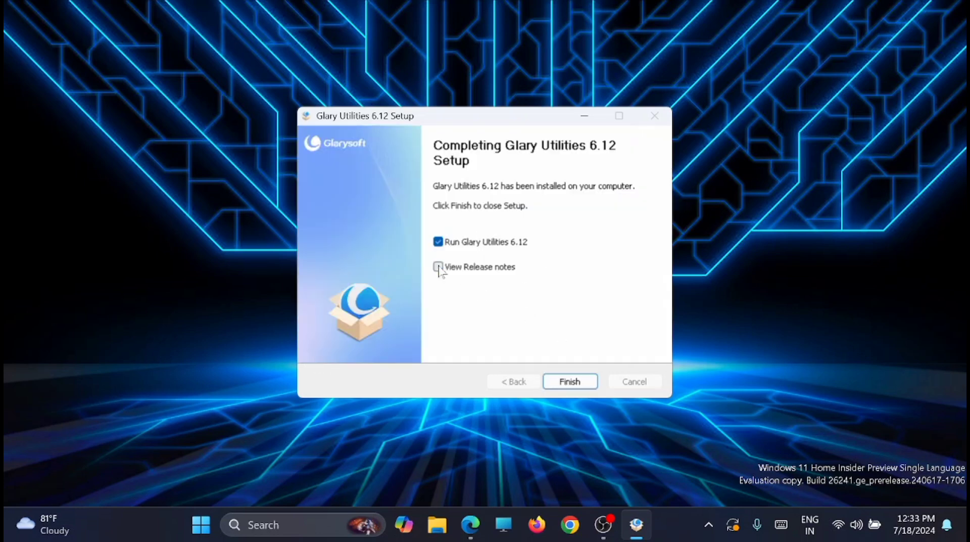
click(564, 381)
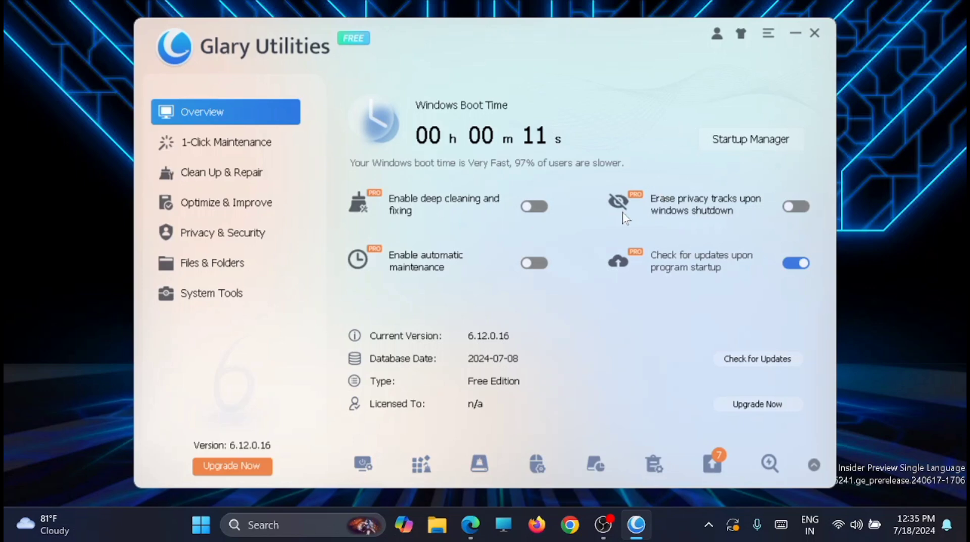
Step: Open the Startup Manager, look through the startup programs and try to disable the OneDriveSetup entry
click(762, 144)
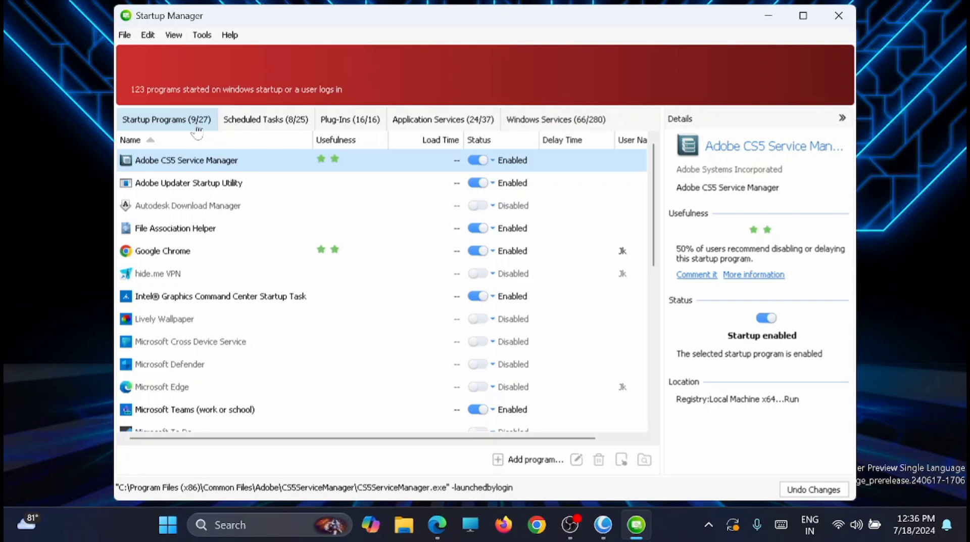
scroll(285, 179, down, 3)
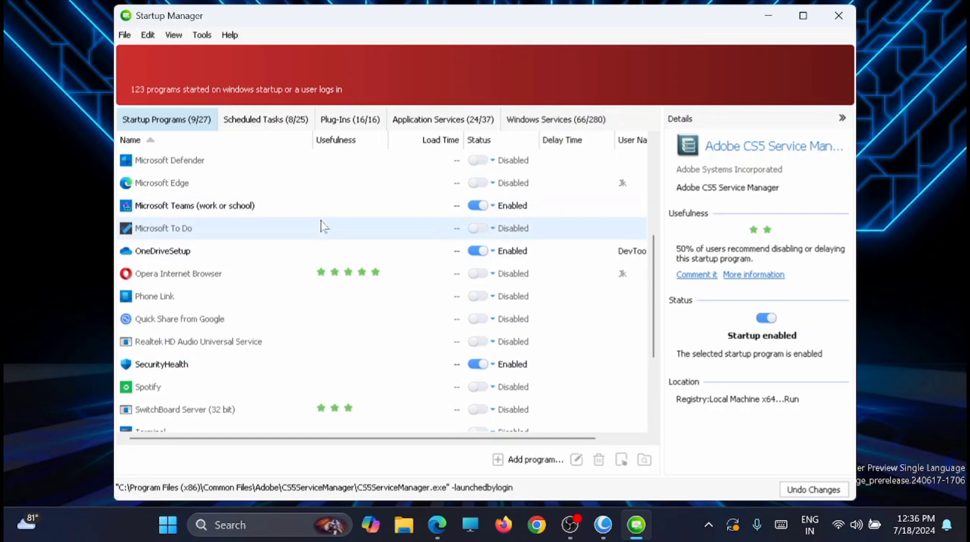
scroll(331, 224, down, 1)
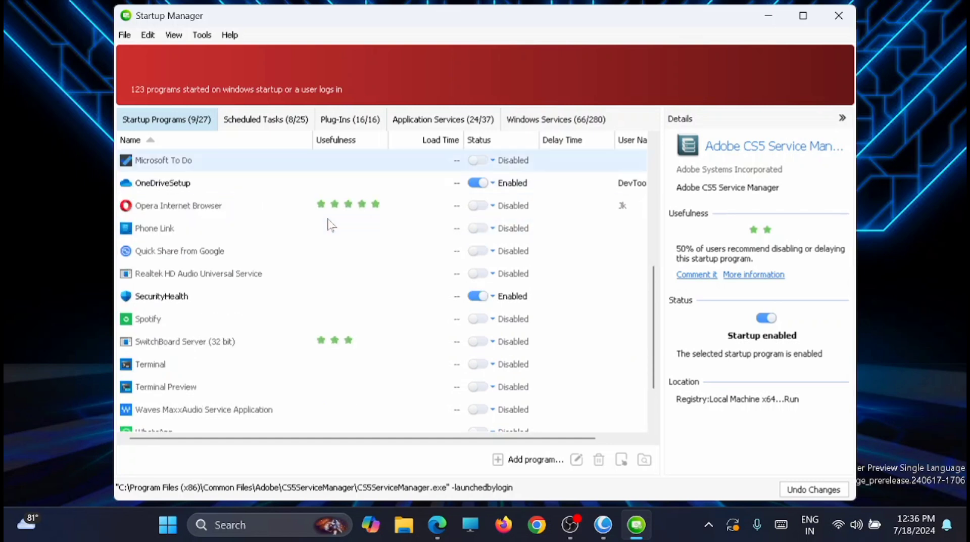
scroll(331, 225, up, 1)
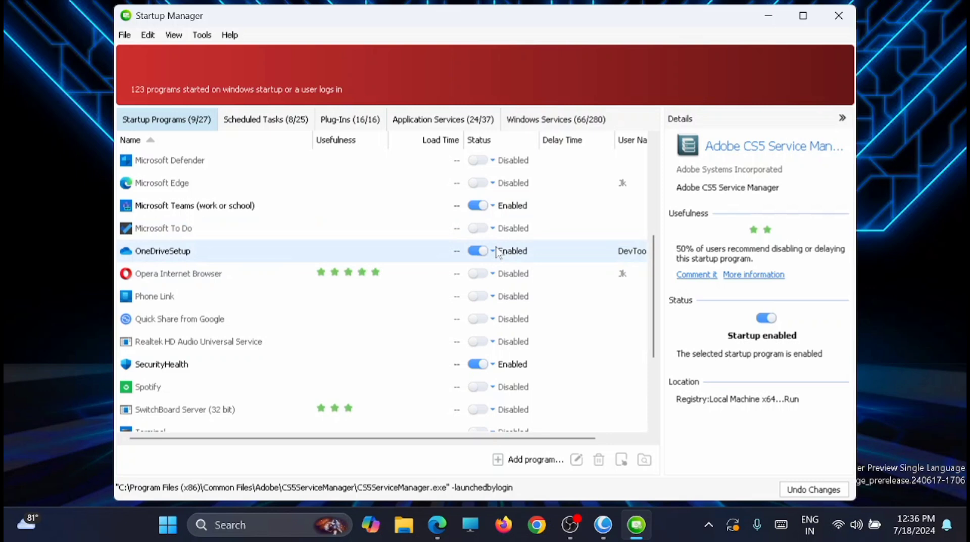
right_click(497, 253)
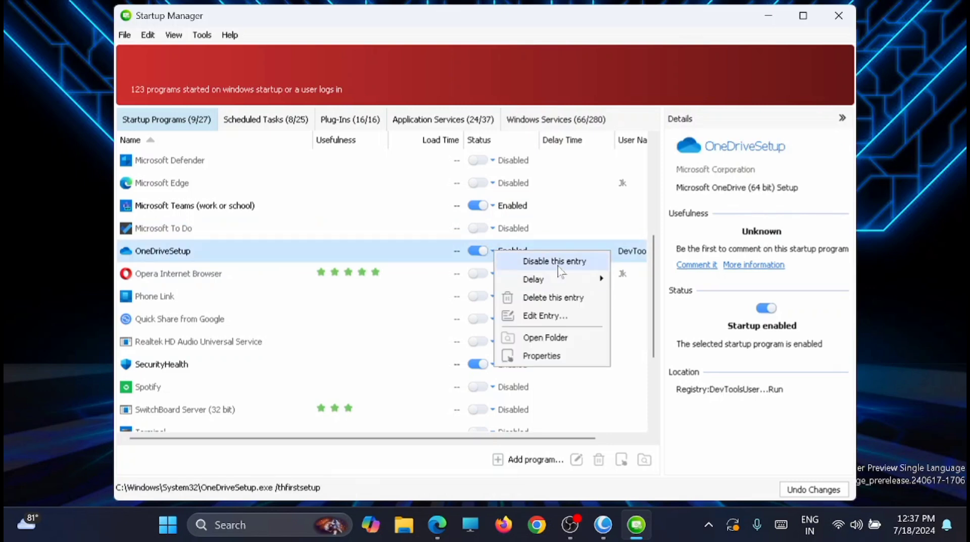
click(557, 261)
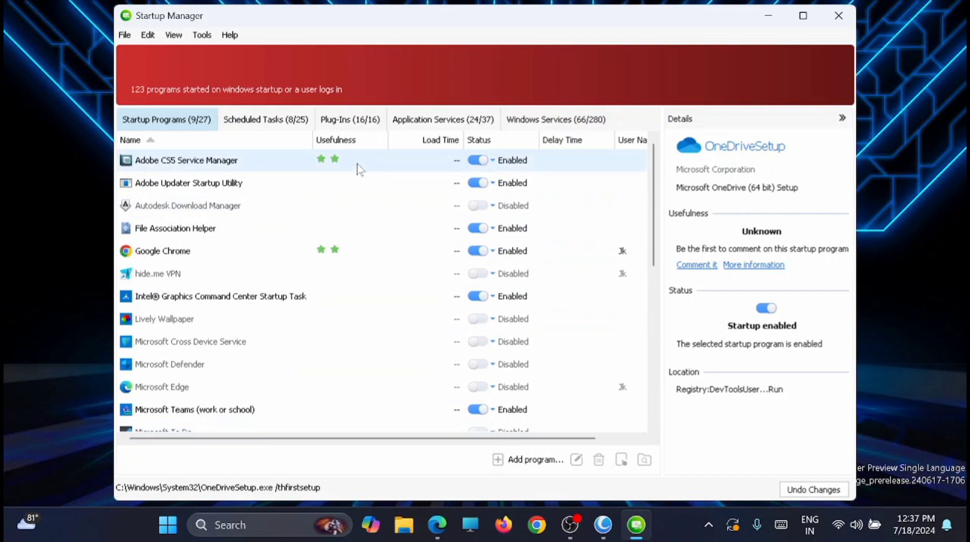
Step: Review the scheduled tasks and plug-ins, and disable hide.me VPN Service and Intel(R) Audio Service among the application services
click(271, 126)
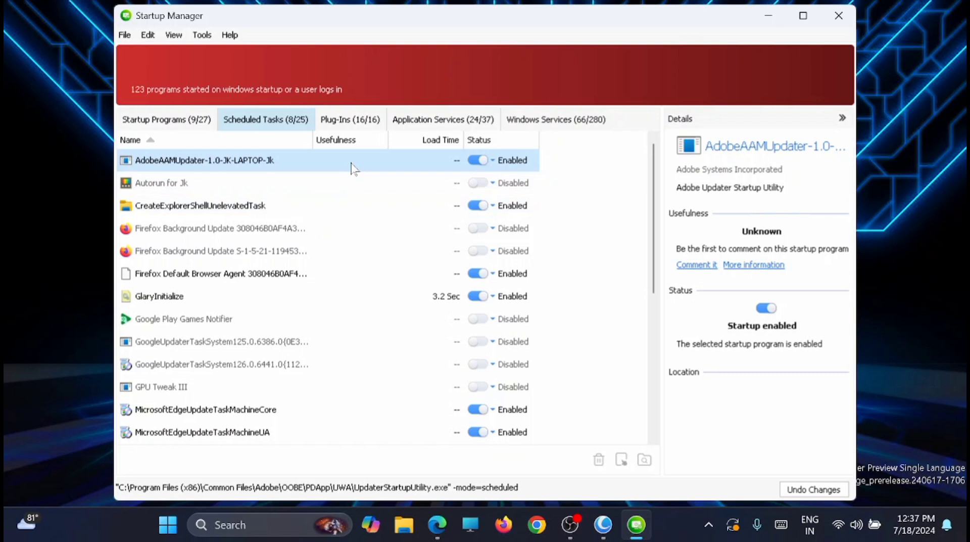
click(362, 120)
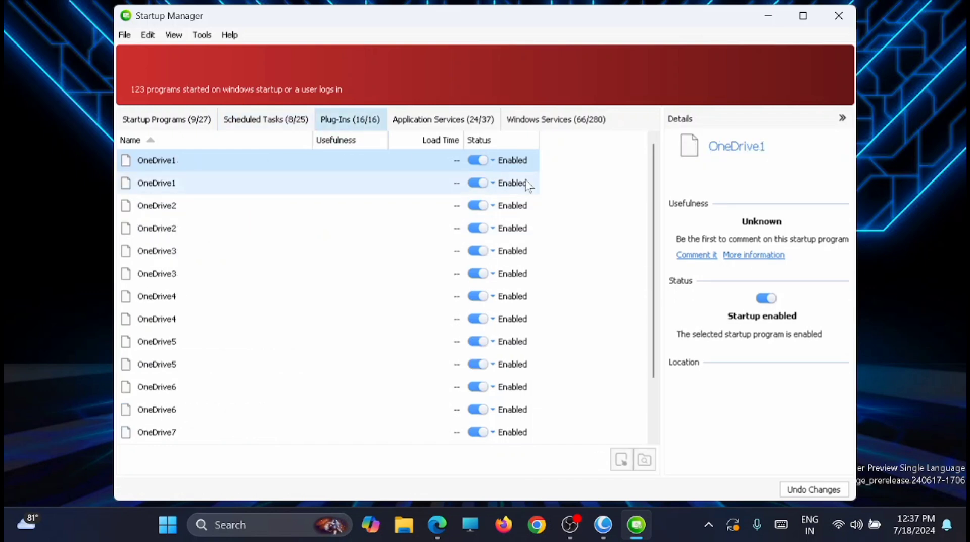
click(464, 128)
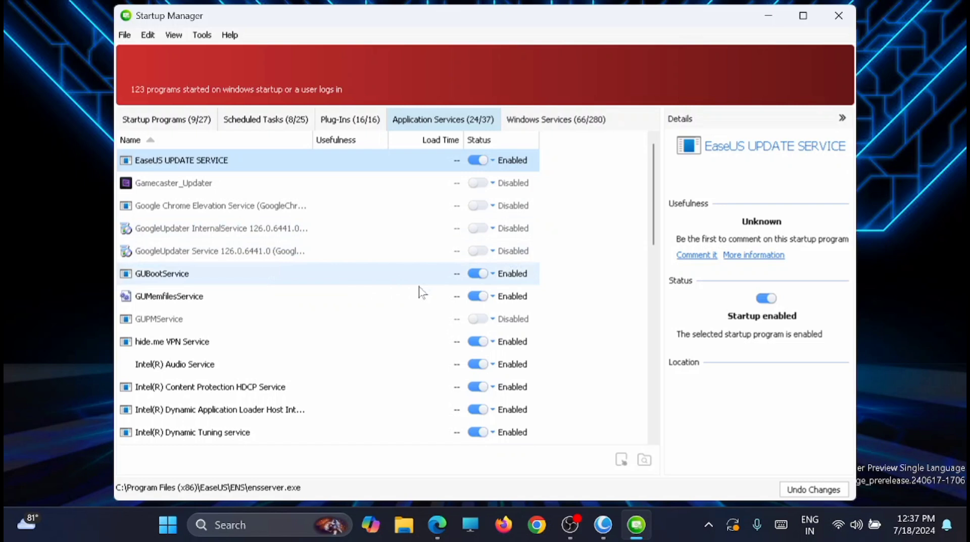
click(478, 342)
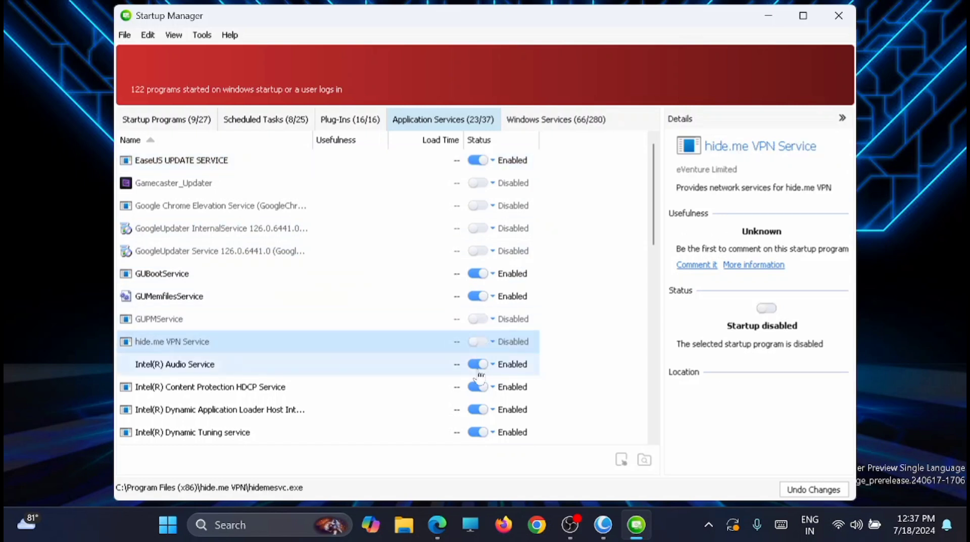
click(478, 364)
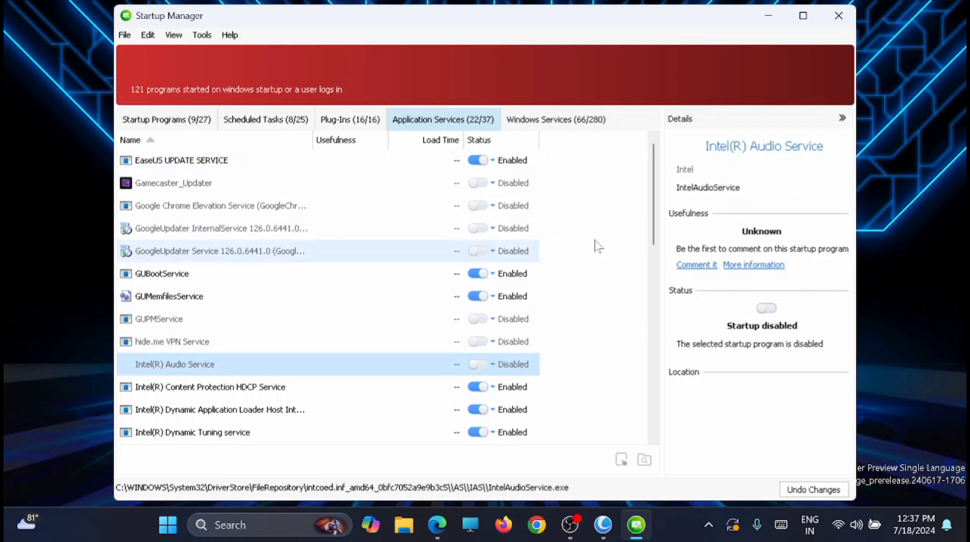
Step: View the startup status of the Windows services and close the Startup Manager
click(562, 124)
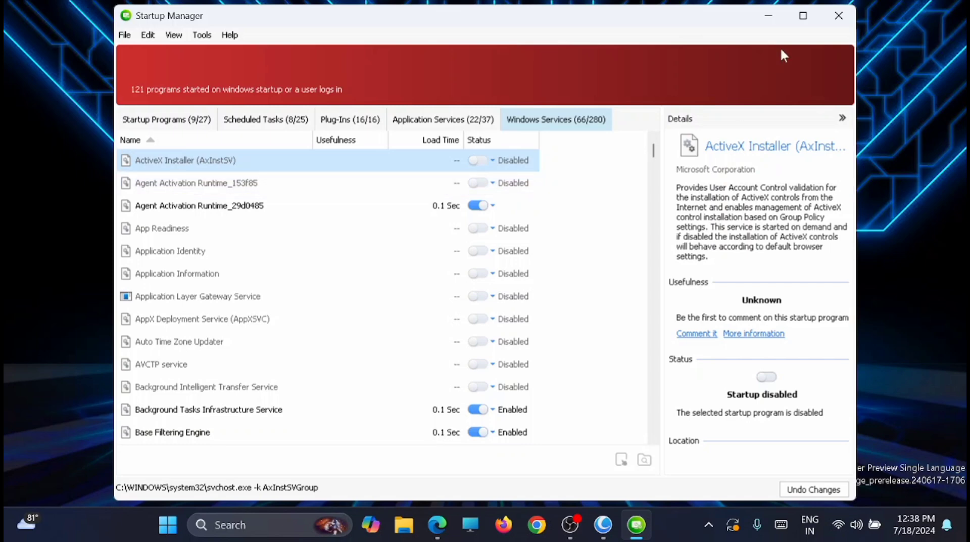
click(838, 17)
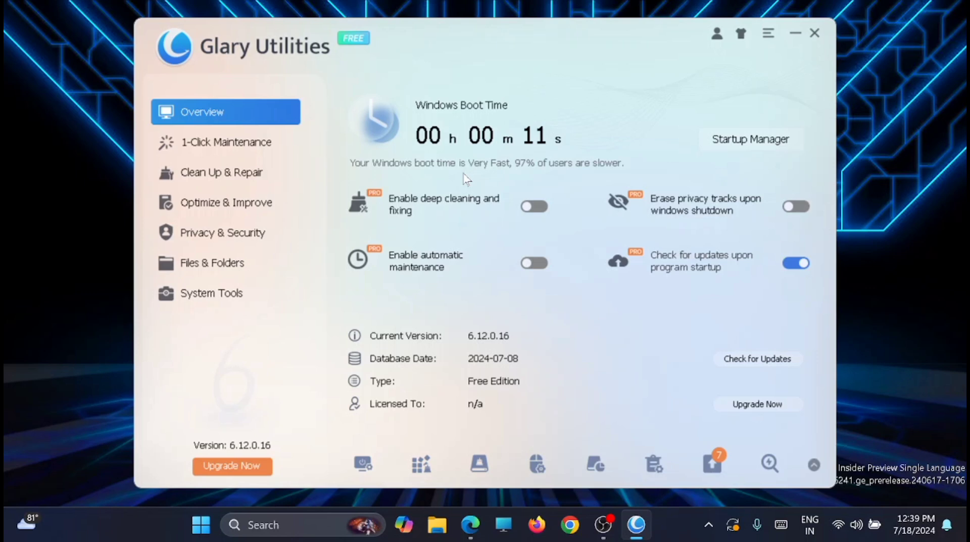
Step: Run a 1-Click Maintenance scan for issues with the default items, agreeing to close Google Chrome for cache cleaning
click(254, 150)
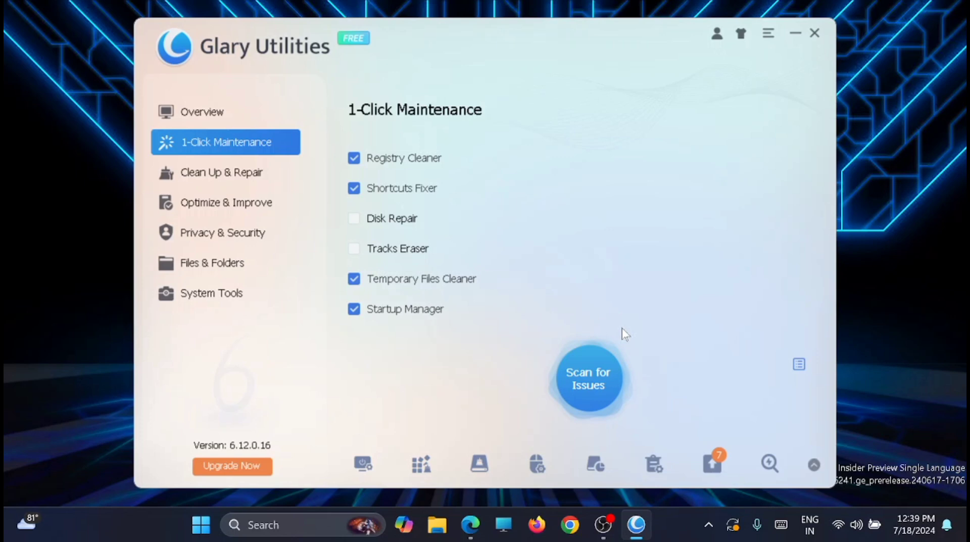
click(597, 386)
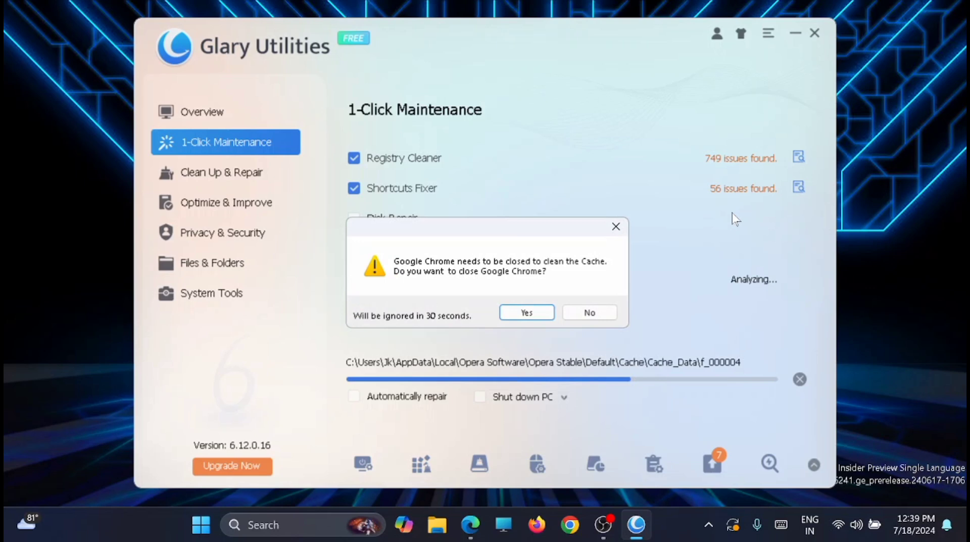
click(536, 312)
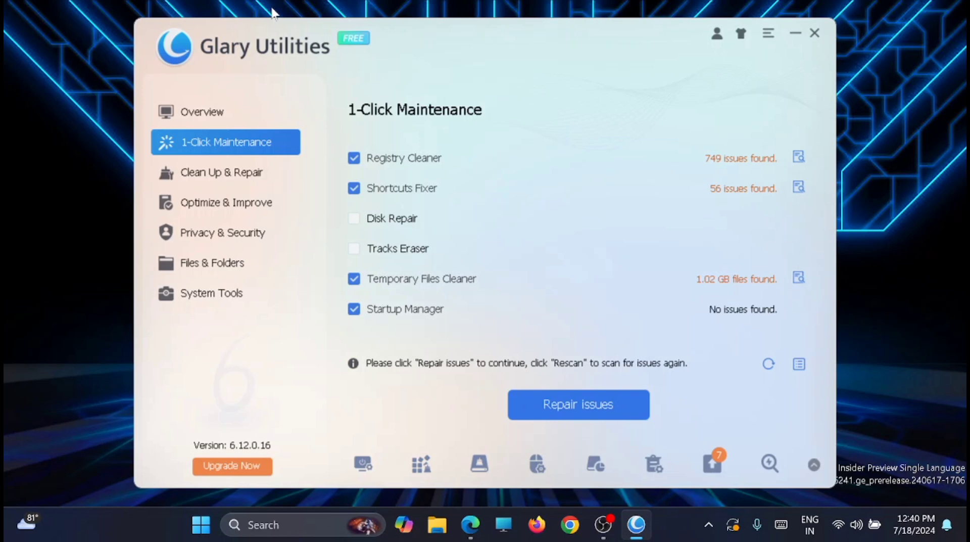
Step: Add Disk Repair and Tracks Eraser to the maintenance items and rescan for issues, declining to close Microsoft Edge
click(358, 220)
click(355, 249)
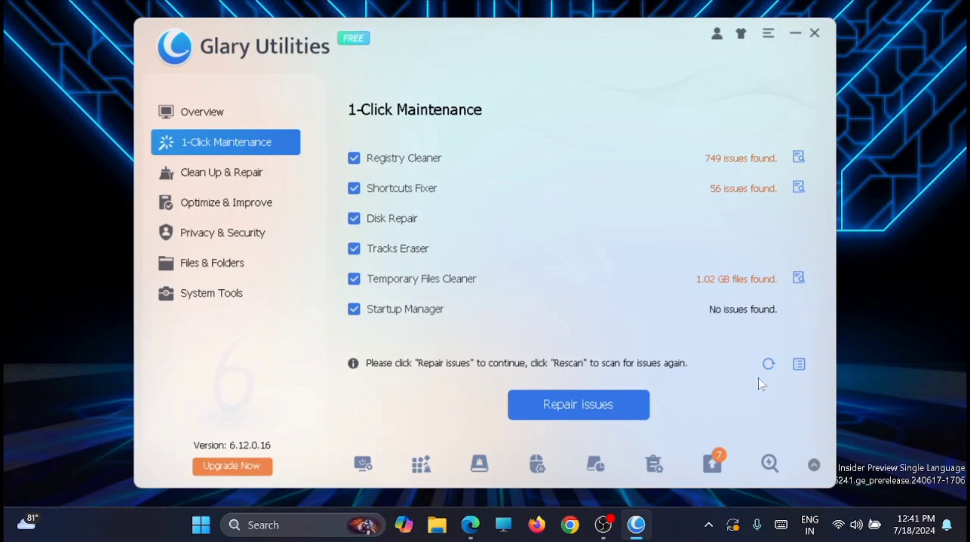
click(769, 364)
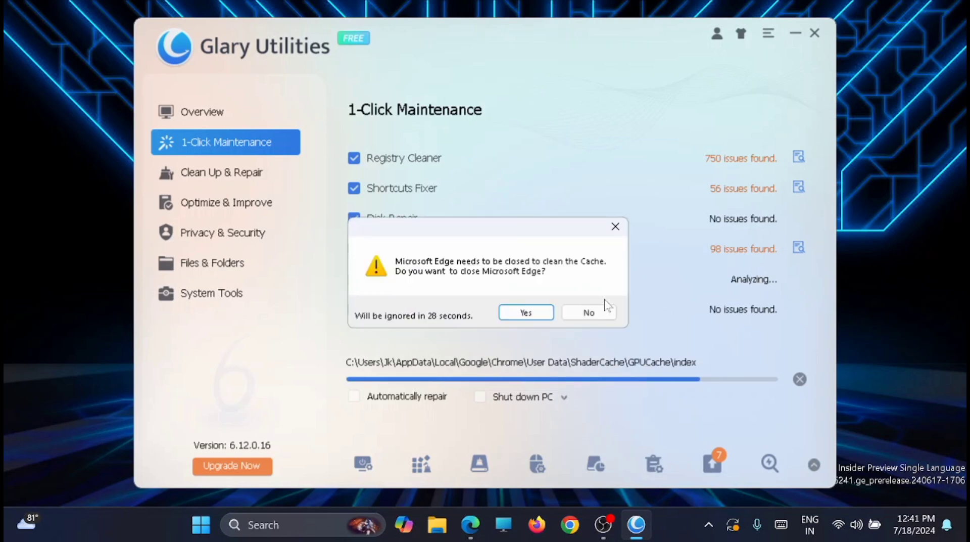
click(606, 305)
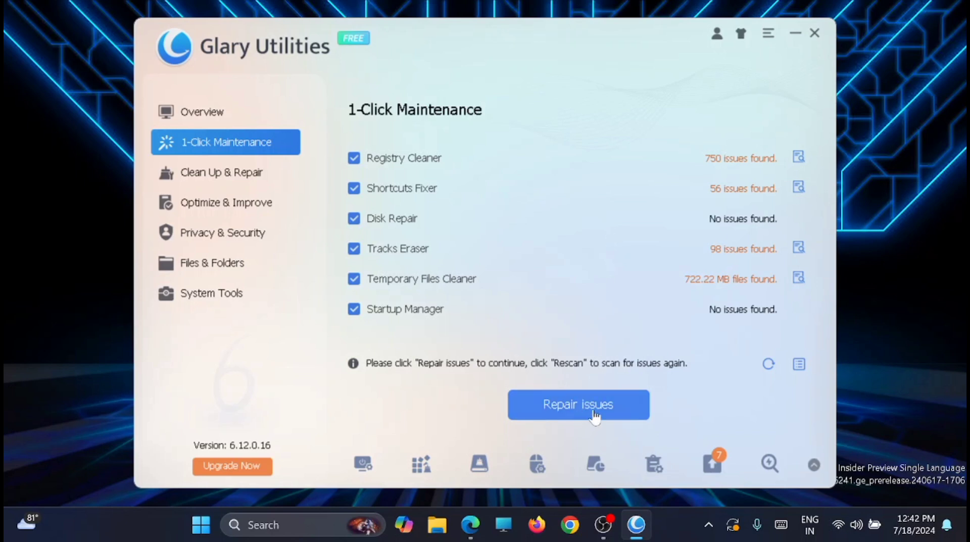
Step: Compare the Clean Up & Repair tools with the 1-Click Maintenance items, and view the Optimize & Improve tools
click(258, 177)
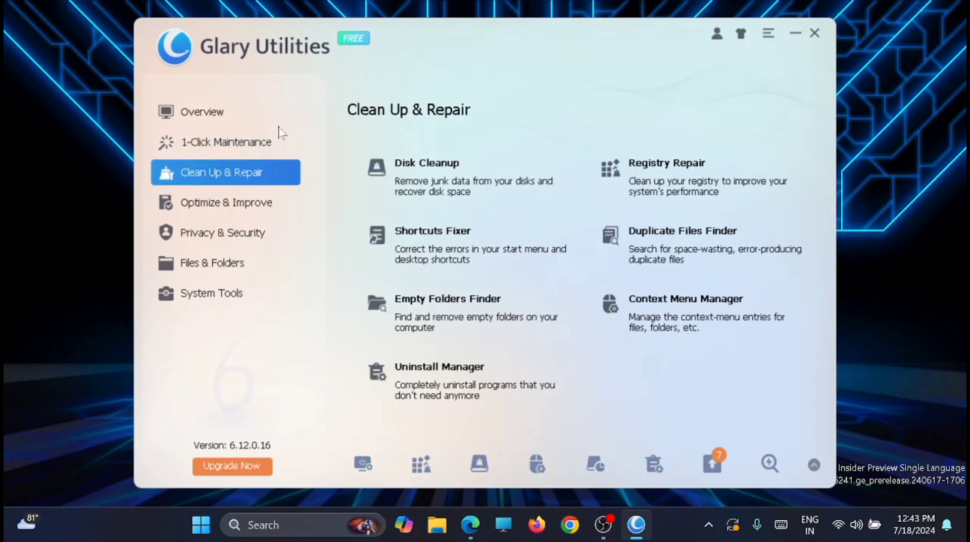
click(272, 140)
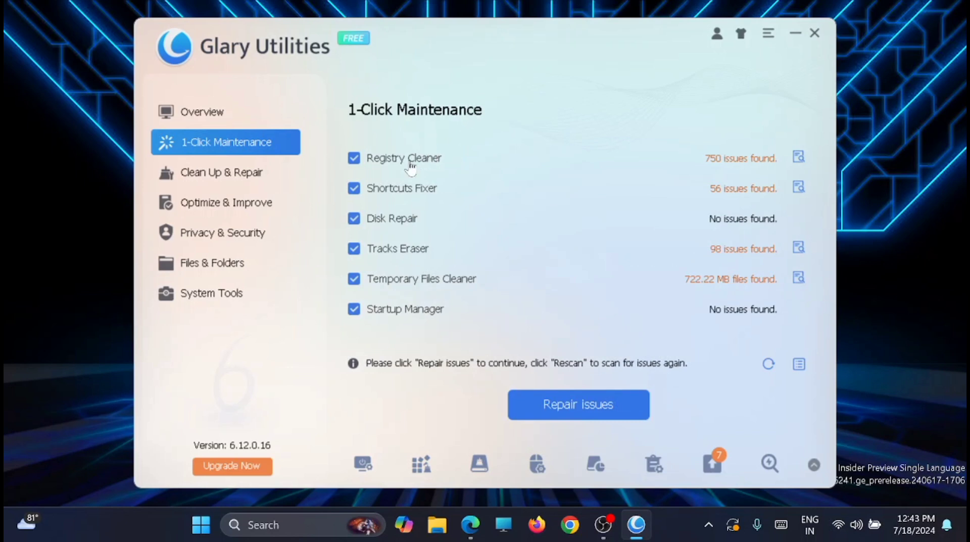
click(235, 170)
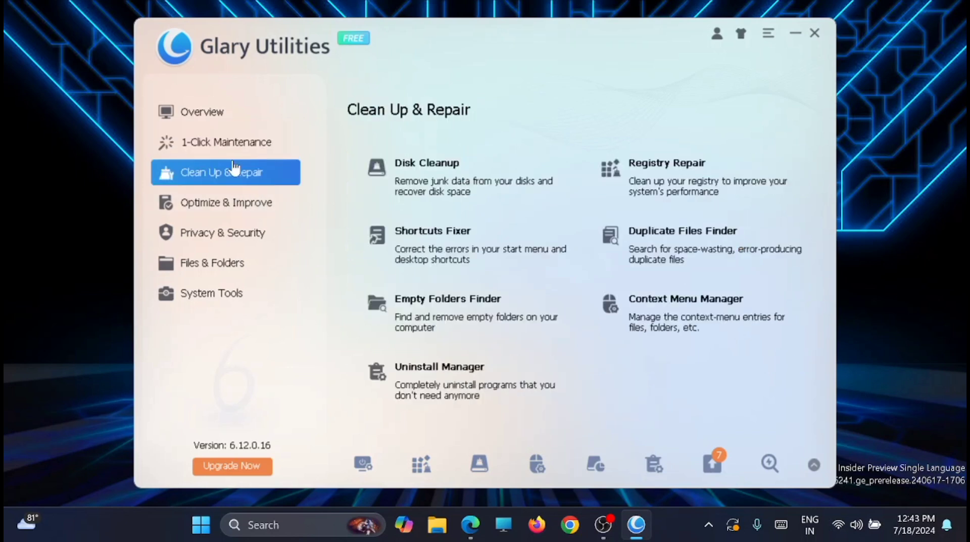
click(271, 147)
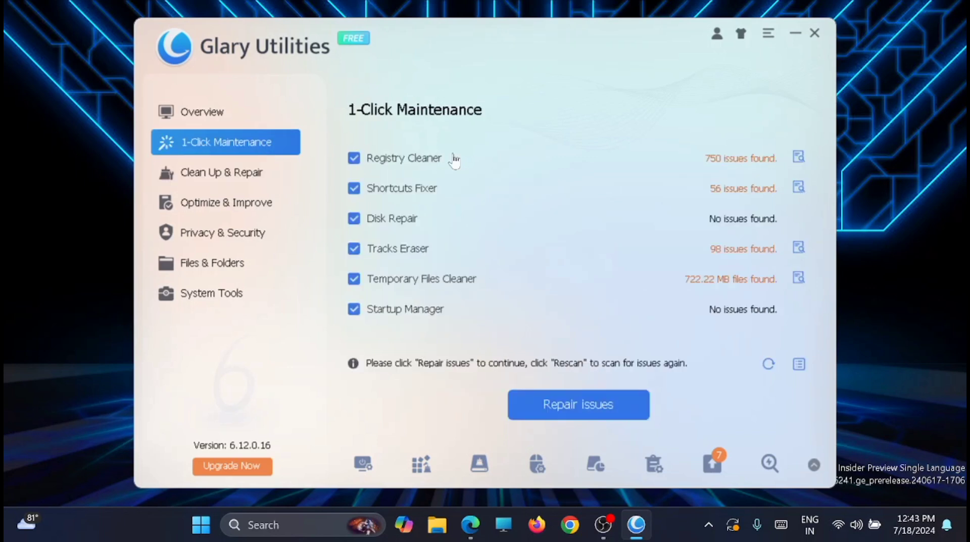
click(276, 175)
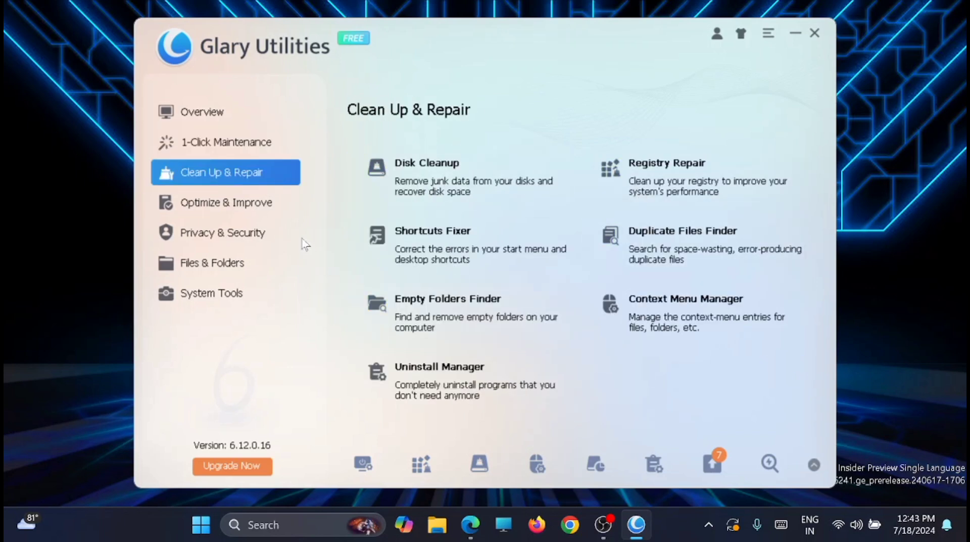
click(246, 216)
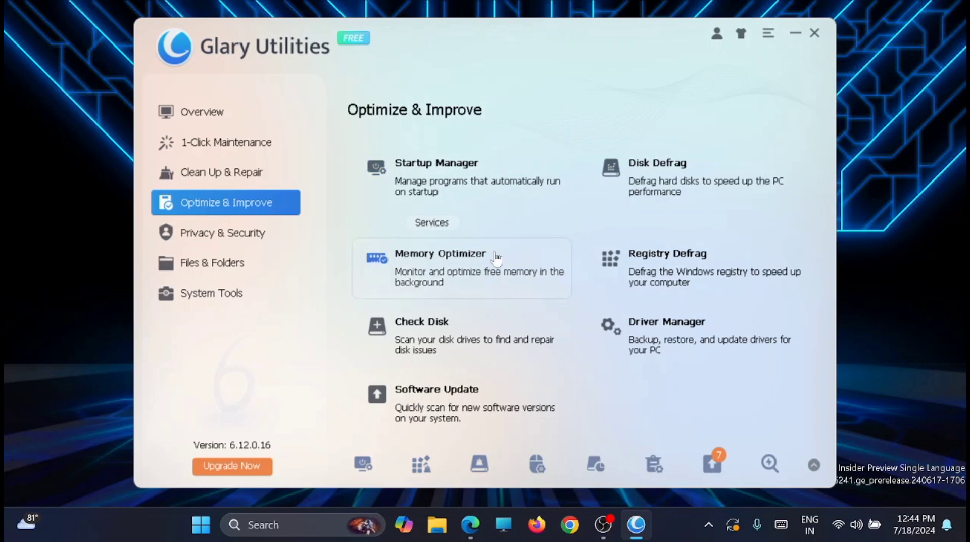
Step: Free up 2757M of memory with the Memory Optimizer and accept its settings
click(497, 281)
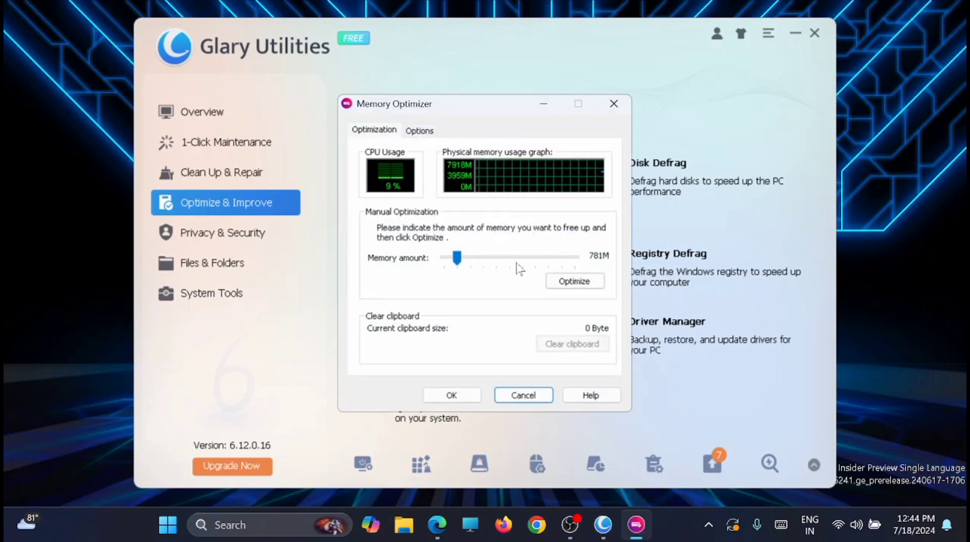
click(482, 258)
mouse_move(484, 264)
mouse_down()
mouse_move(450, 262)
mouse_move(490, 261)
mouse_up()
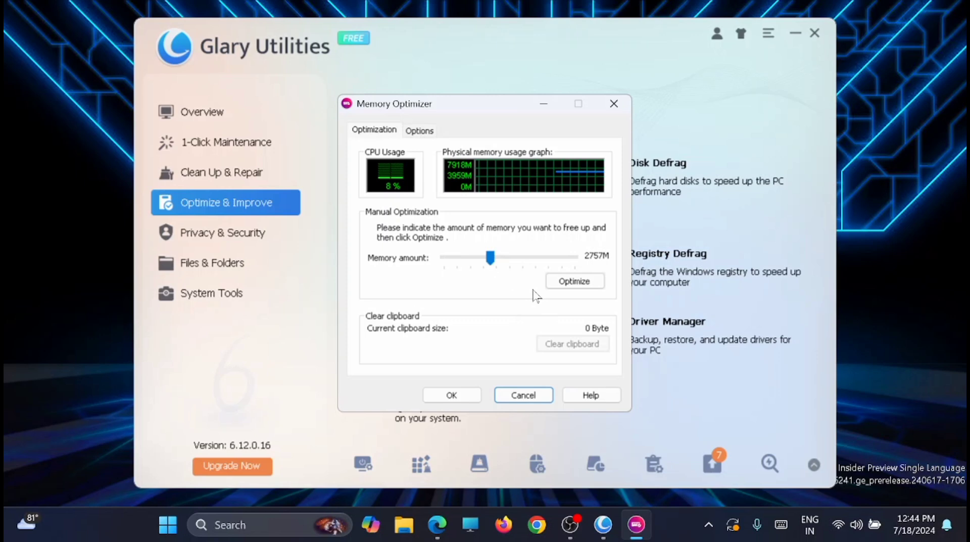
click(574, 281)
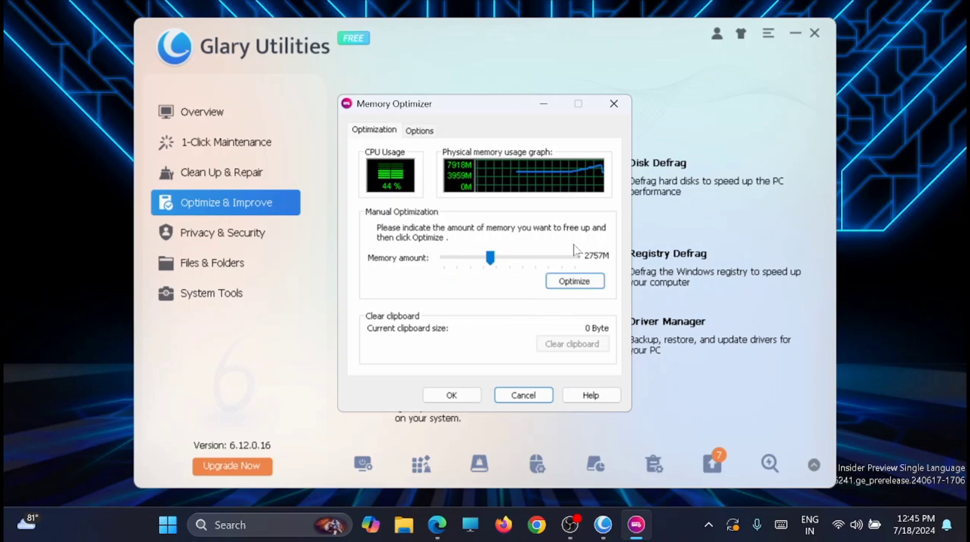
click(450, 396)
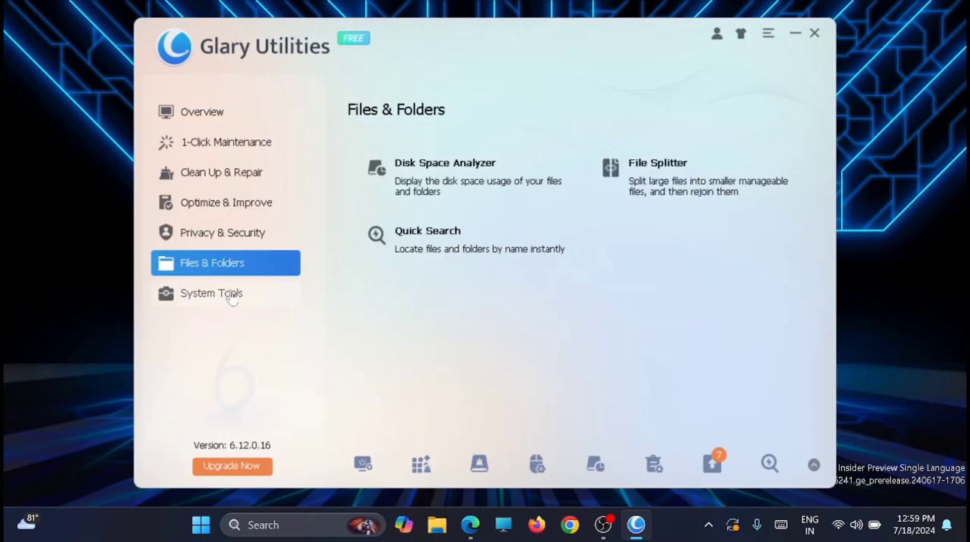
Step: Start a Repair System Files scan from the System Tools, then close the scan window and Glary Utilities
click(232, 298)
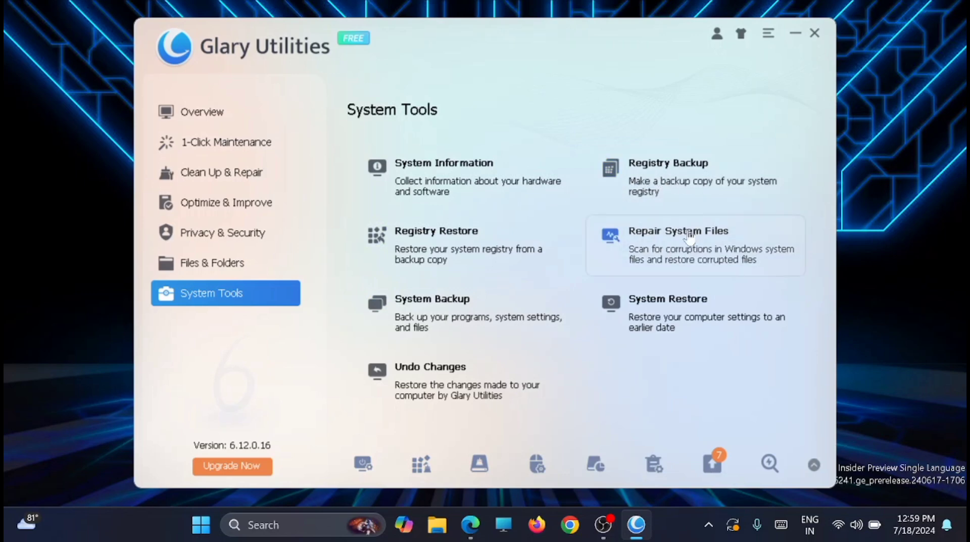
click(684, 251)
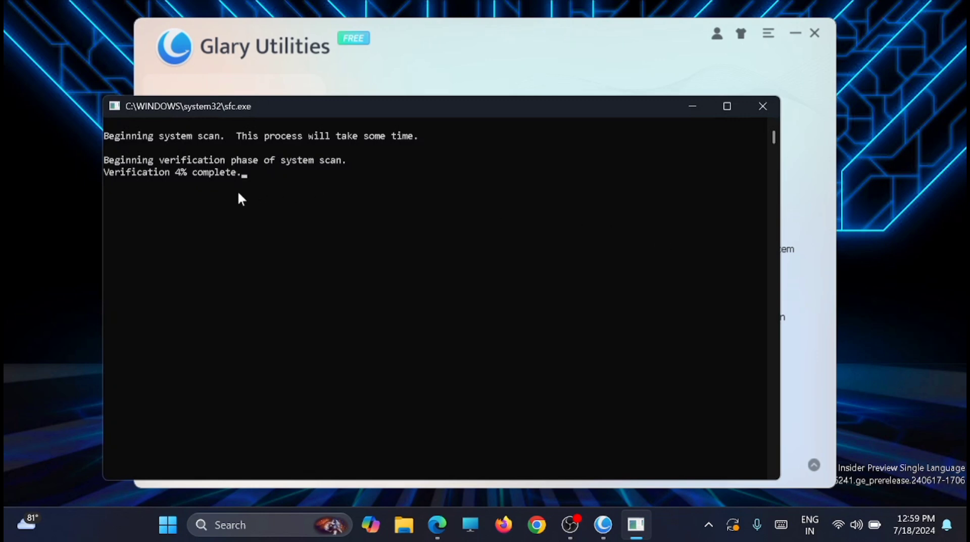
click(763, 106)
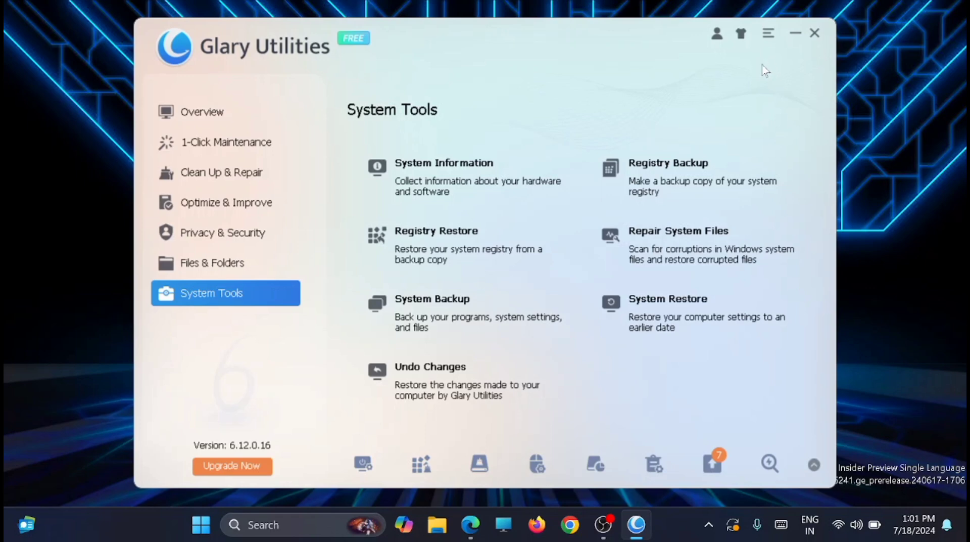
click(814, 32)
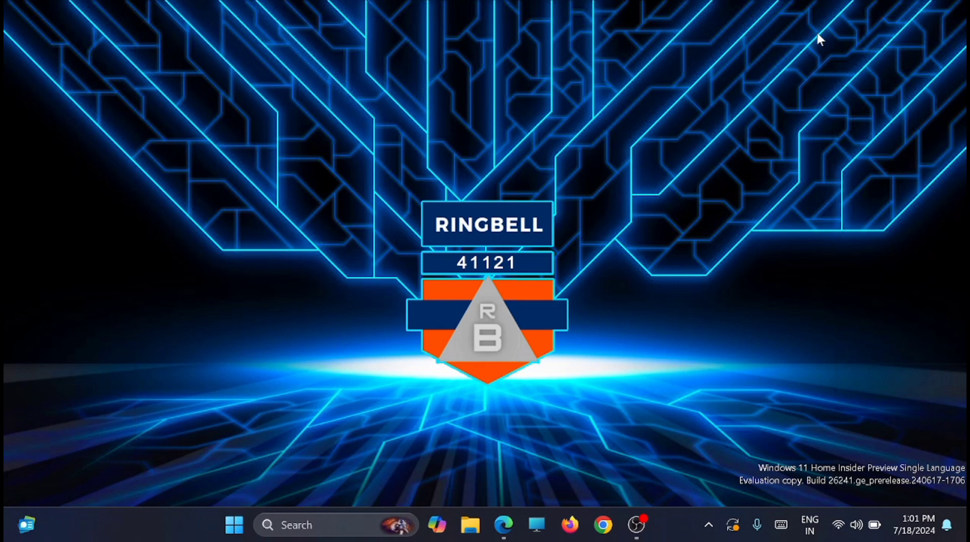